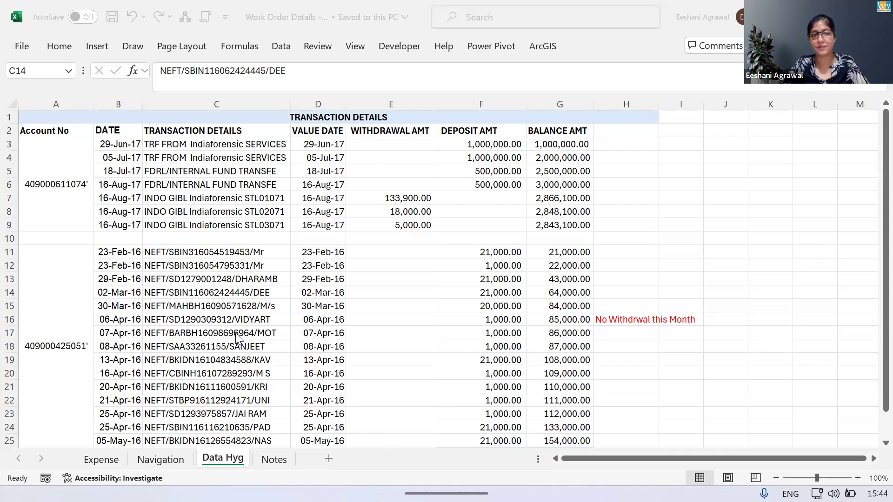
- Review the hygiene rules on the Notes sheet and check the extent of the data region around C6 on the Data Hyg sheet
{"action": "left_click", "coordinate": [265, 465]}
{"action": "left_click", "coordinate": [269, 459]}
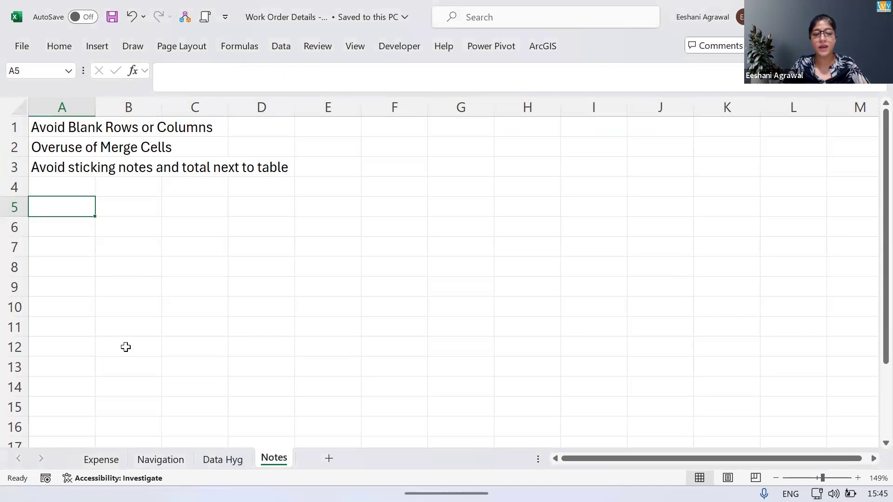
{"action": "left_click", "coordinate": [205, 462]}
{"action": "left_click", "coordinate": [222, 182]}
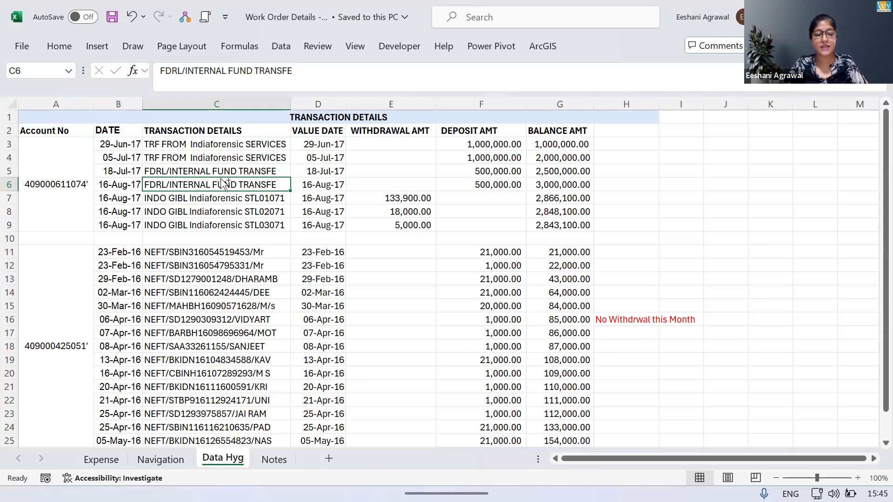
{"action": "key", "text": "ctrl+a"}
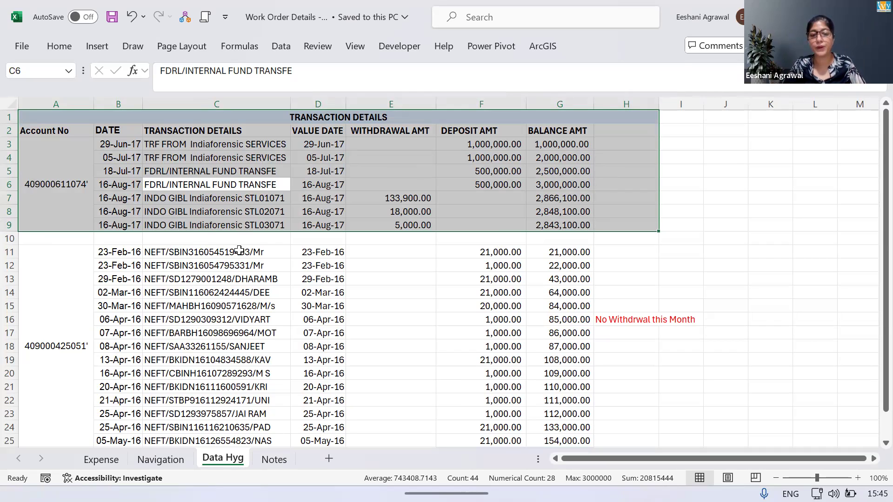
{"action": "left_click", "coordinate": [259, 462]}
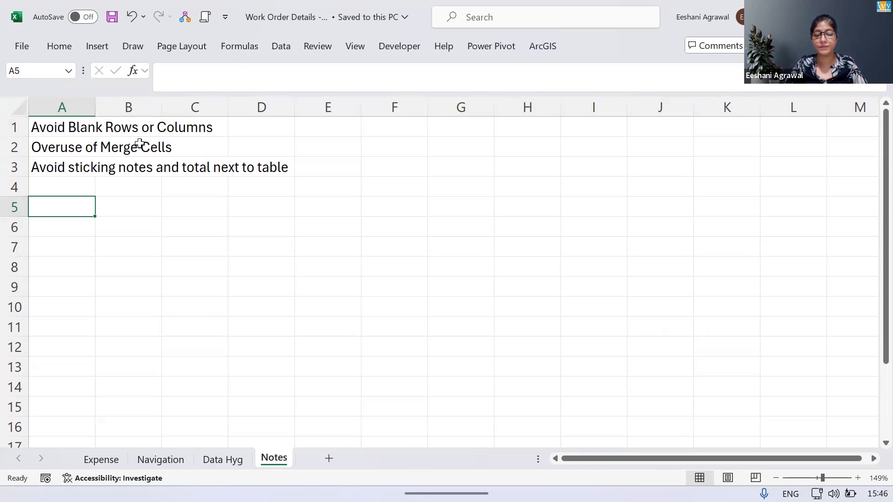
{"action": "left_click", "coordinate": [231, 458]}
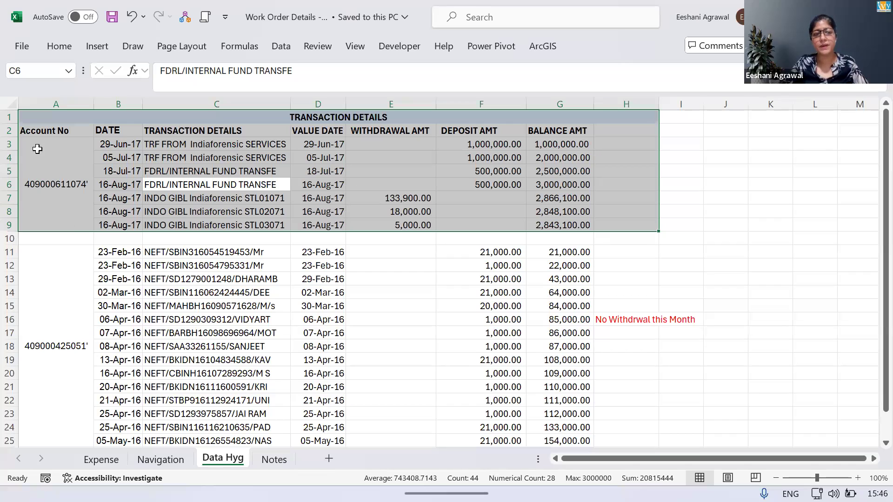
- Unmerge the first account number cell and fill its number down through A3:A9
{"action": "left_click", "coordinate": [34, 160]}
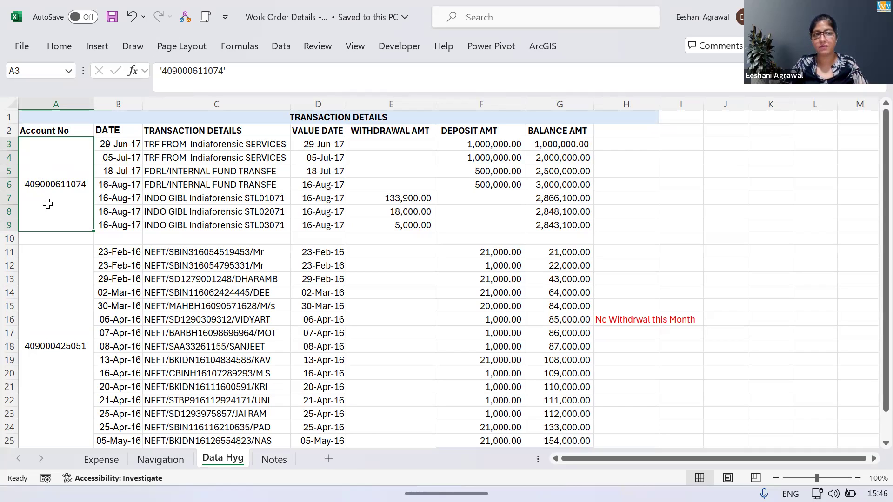
{"action": "left_click", "coordinate": [60, 55]}
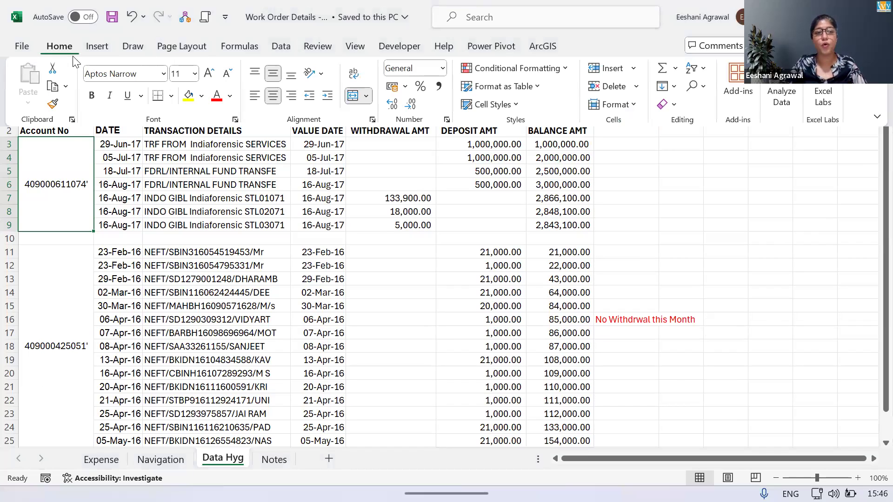
{"action": "left_click", "coordinate": [354, 96]}
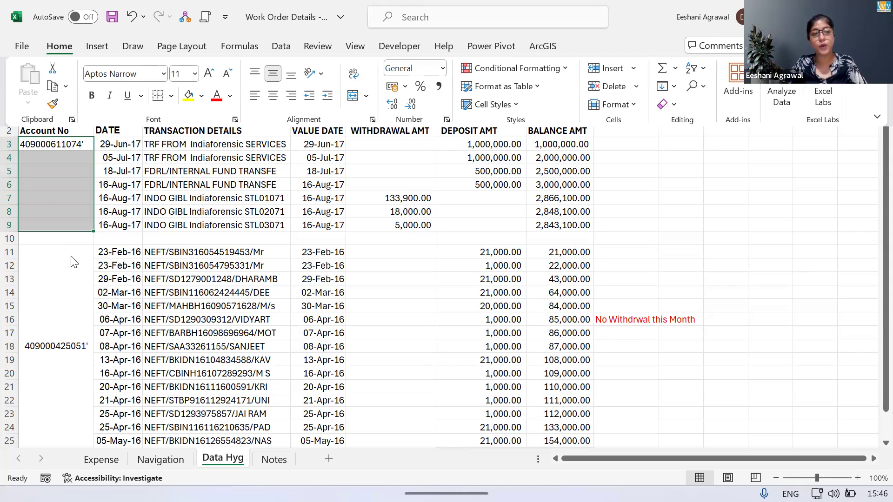
{"action": "key", "text": "ctrl+d"}
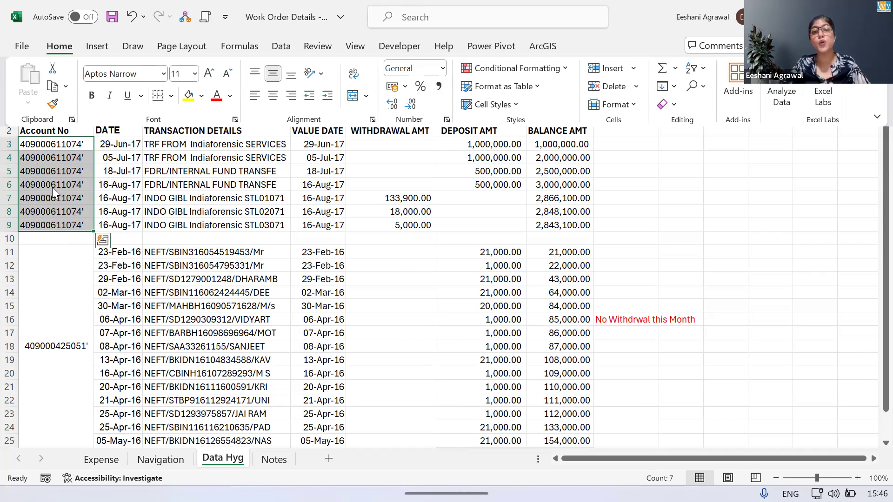
- Delete the blank row 10 separating the two account blocks
{"action": "left_click", "coordinate": [10, 240]}
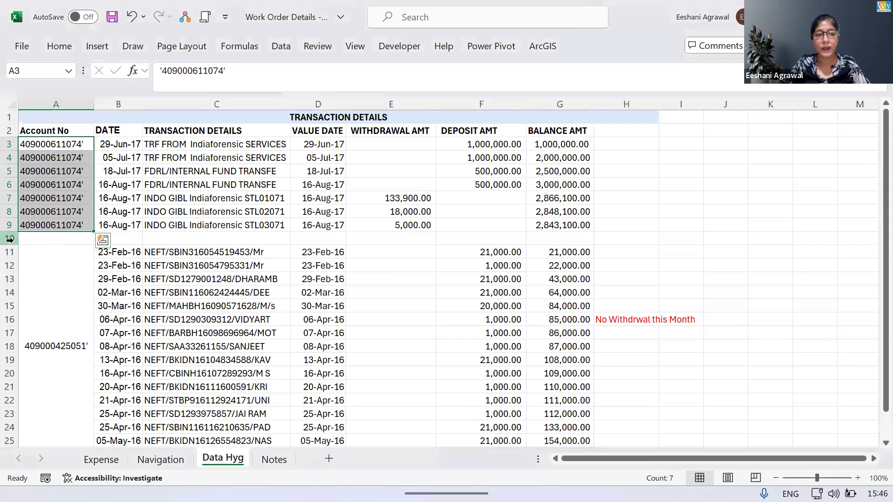
{"action": "left_click", "coordinate": [9, 240]}
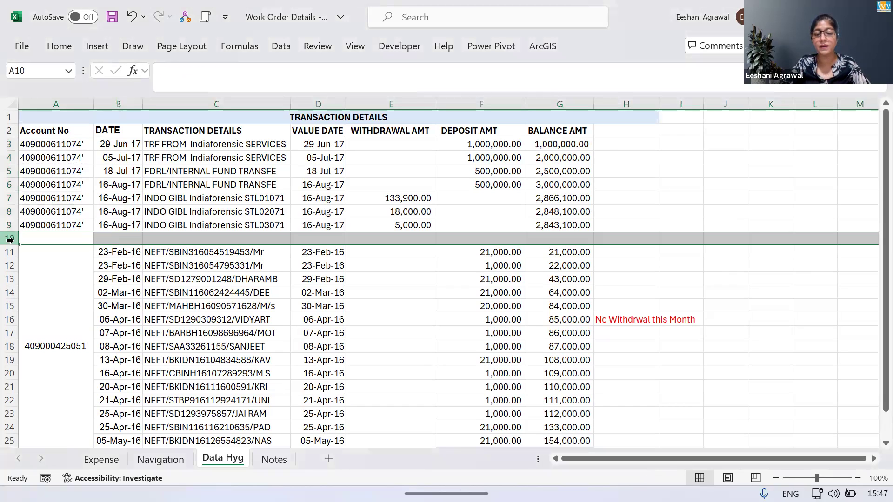
{"action": "right_click", "coordinate": [10, 240]}
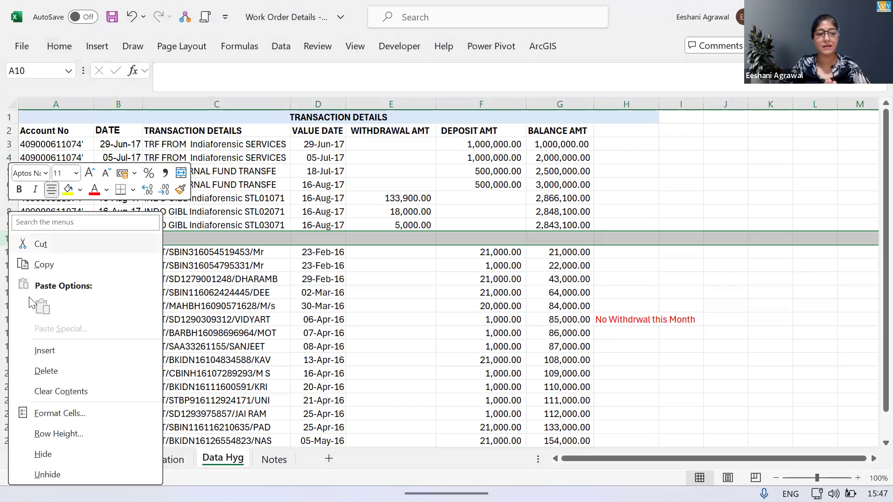
{"action": "left_click", "coordinate": [54, 369]}
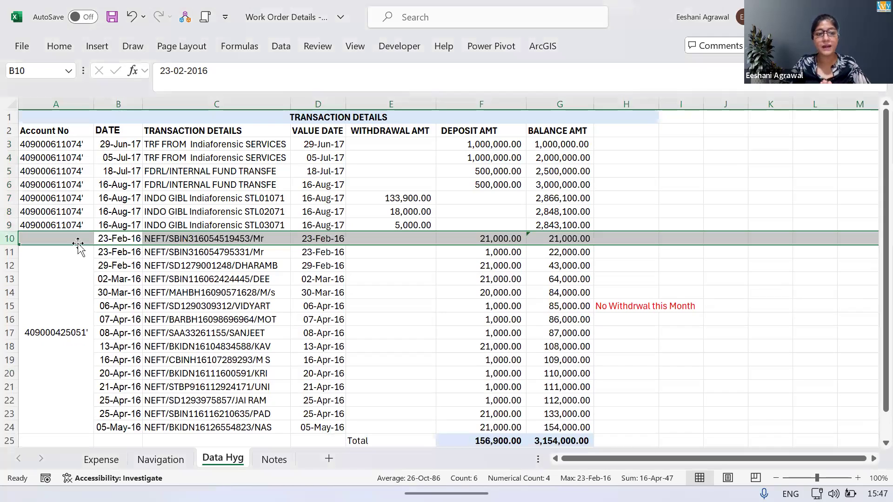
- Unmerge the second account number cell and fill its number down through A10:A24
{"action": "left_click", "coordinate": [56, 281]}
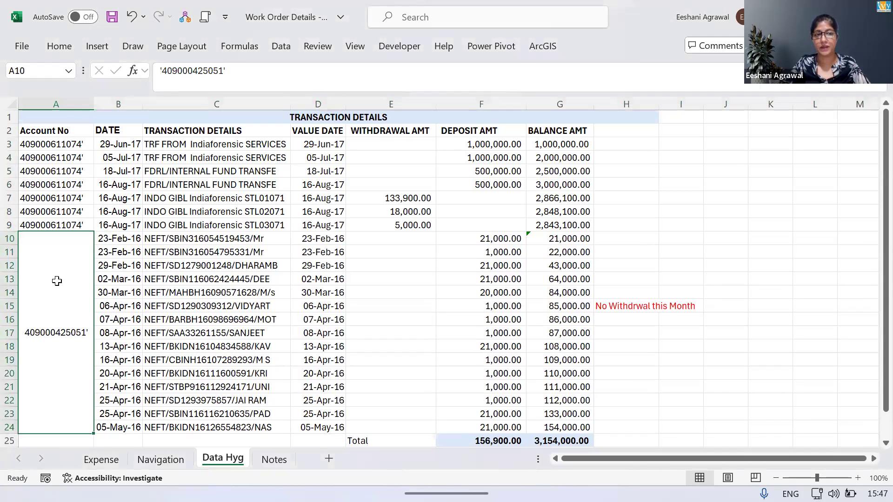
{"action": "left_click", "coordinate": [59, 46]}
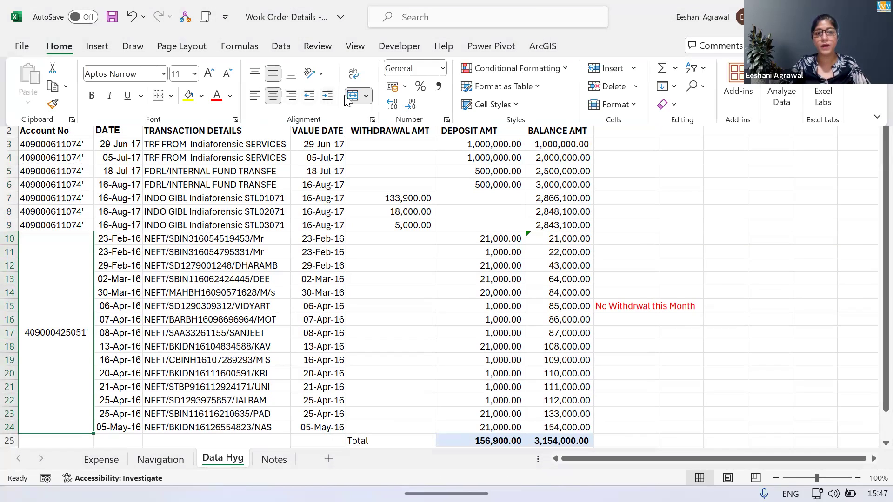
{"action": "left_click", "coordinate": [353, 96]}
{"action": "key", "text": "ctrl+d"}
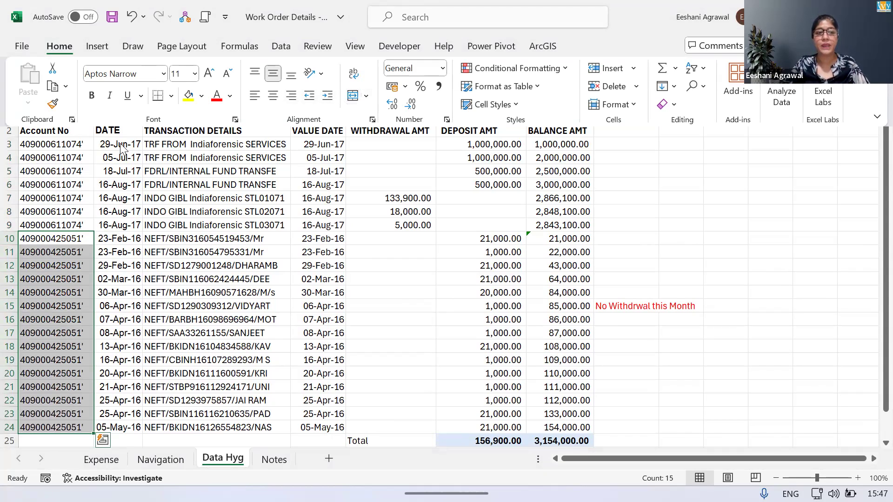
- Examine the filled Account No column and the column headings across row 2 up to BALANCE AMT
{"action": "left_click", "coordinate": [56, 146]}
{"action": "left_click", "coordinate": [57, 146]}
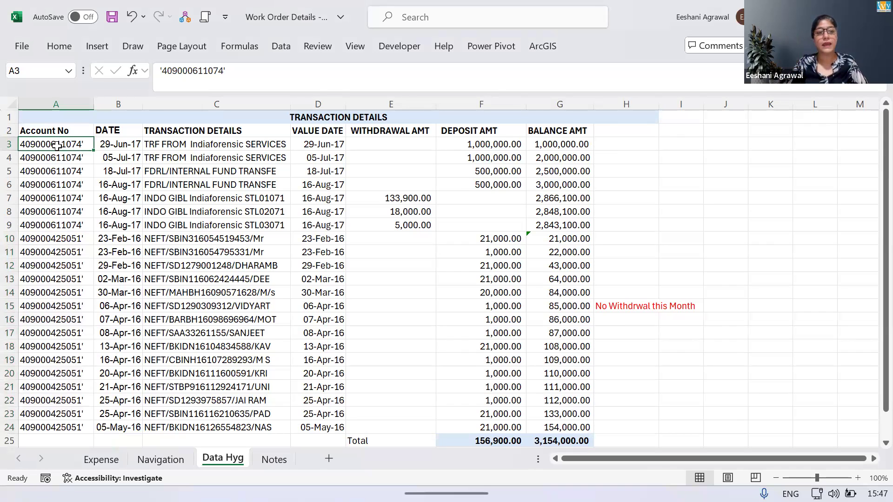
{"action": "key", "text": "Up"}
{"action": "key", "text": "Down"}
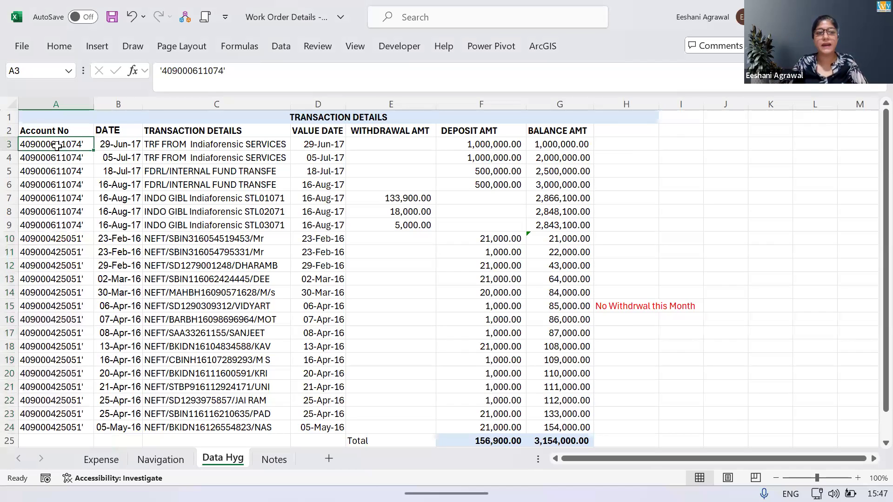
{"action": "key", "text": "ctrl+shift+Down"}
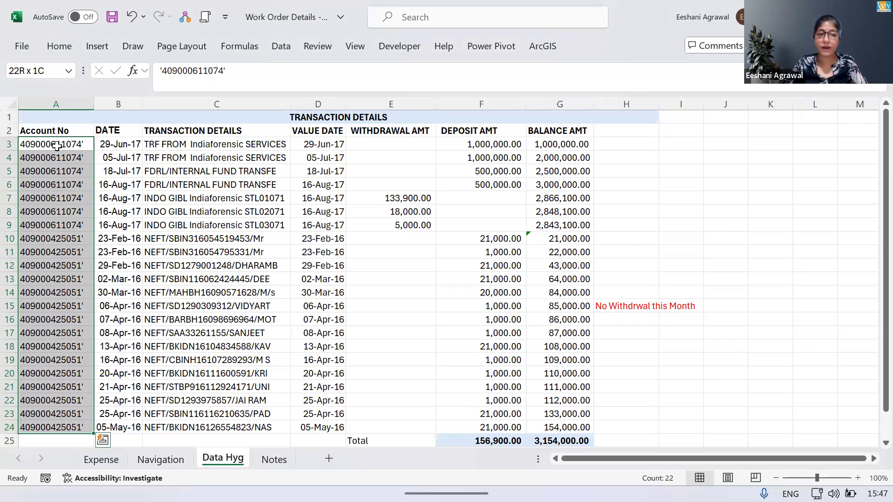
{"action": "key", "text": "Up"}
{"action": "key", "text": "Right"}
{"action": "key", "text": "Right"}
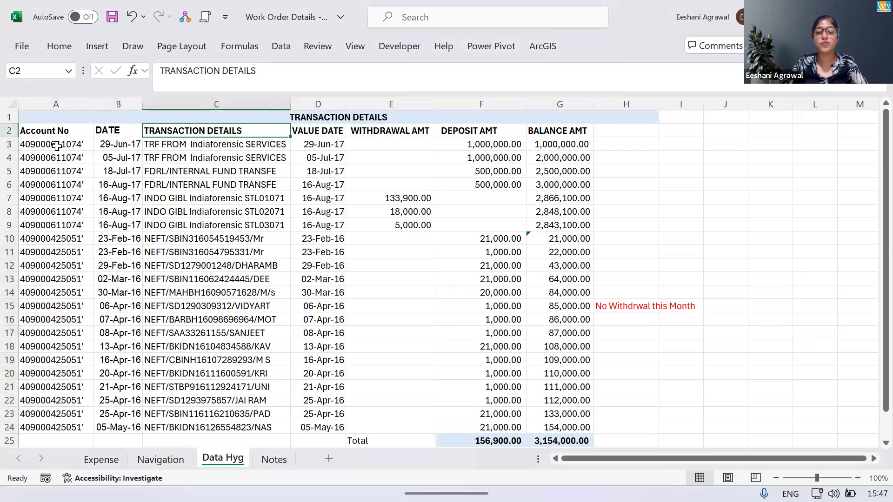
{"action": "key", "text": "Right"}
{"action": "key", "text": "Right"}
{"action": "key", "text": "Right"}
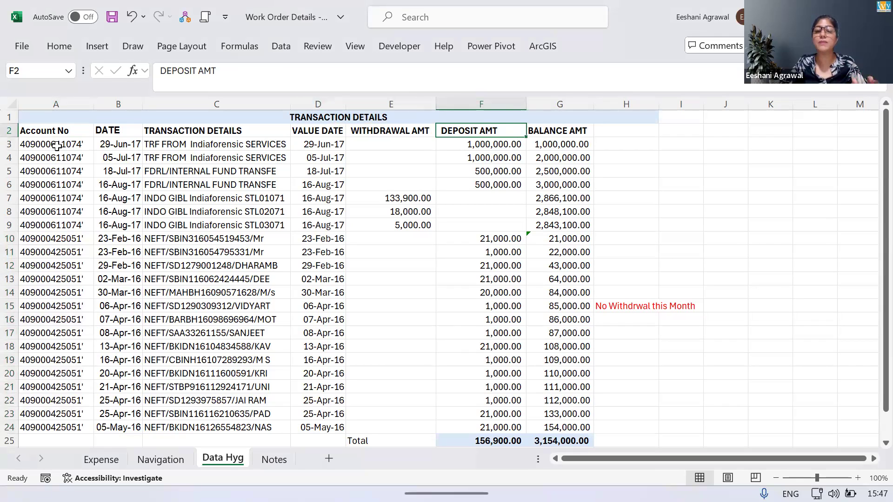
{"action": "key", "text": "Right"}
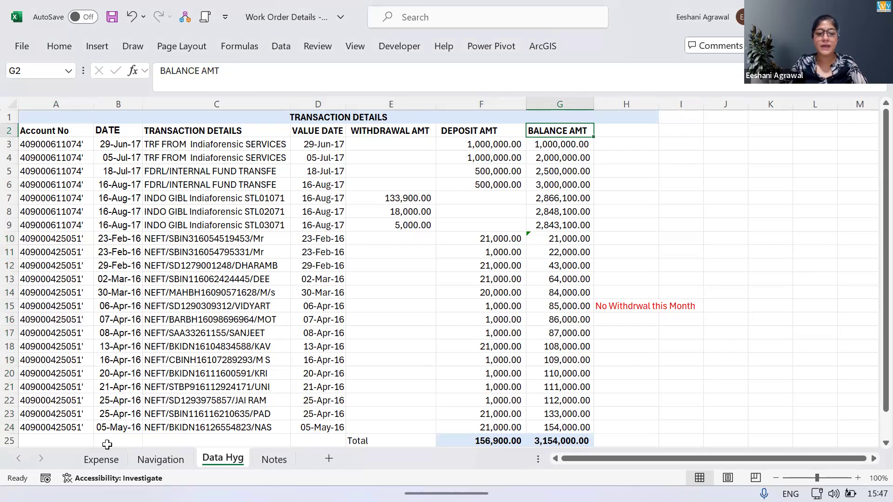
- Reread the rules on the Notes sheet, and inspect the red side note in H15 and the Total row on Data Hyg
{"action": "left_click", "coordinate": [272, 460]}
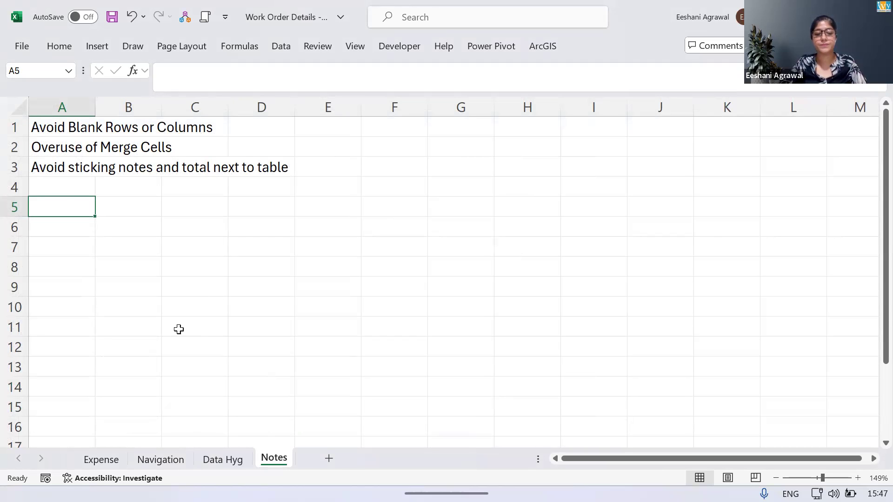
{"action": "left_click", "coordinate": [221, 460]}
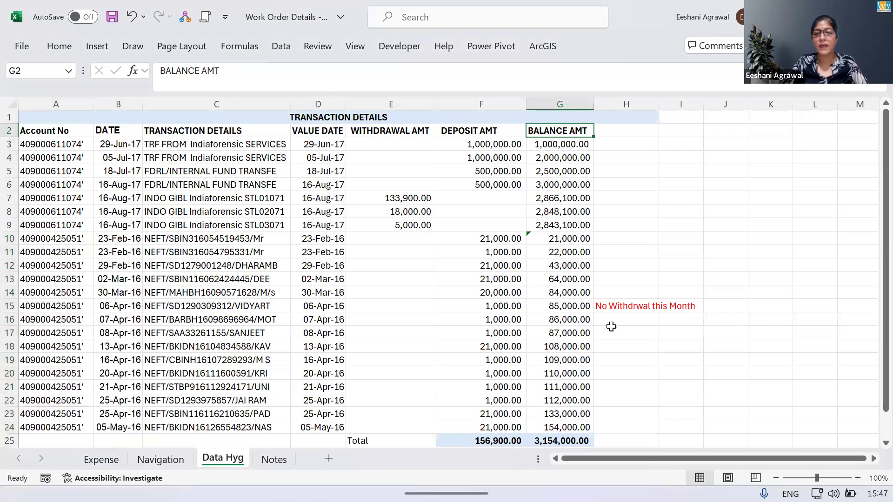
{"action": "left_click", "coordinate": [580, 306]}
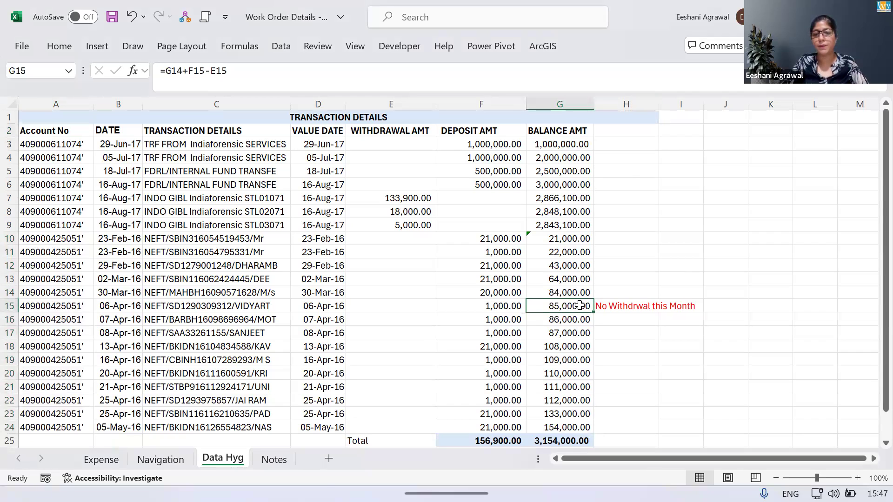
{"action": "key", "text": "Right"}
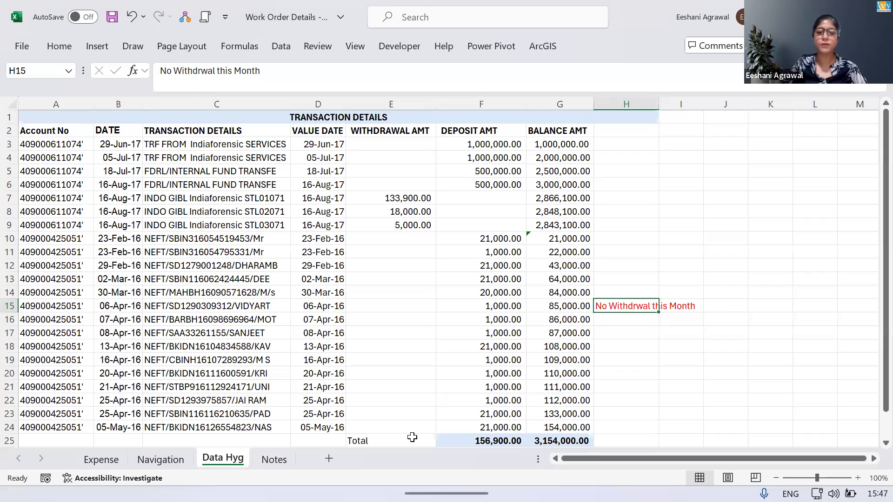
{"action": "left_click", "coordinate": [413, 437]}
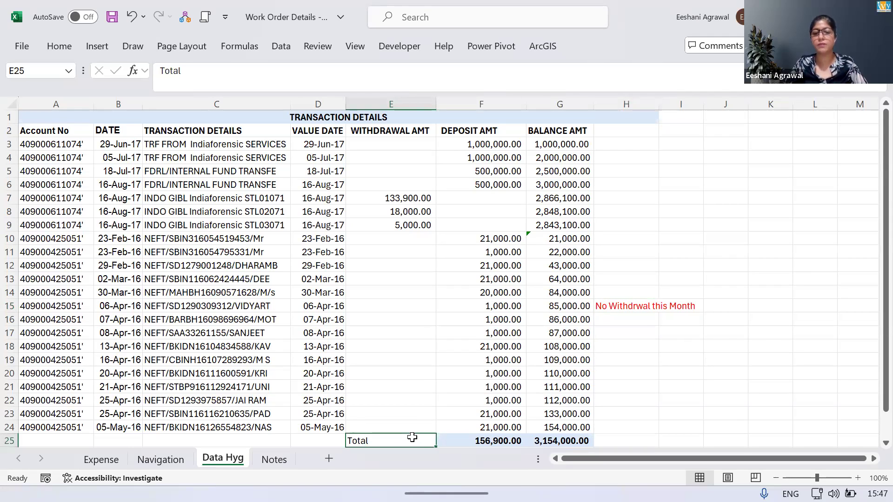
{"action": "key", "text": "Right"}
{"action": "key", "text": "Right"}
{"action": "key", "text": "Left"}
{"action": "key", "text": "Left"}
{"action": "key", "text": "Left"}
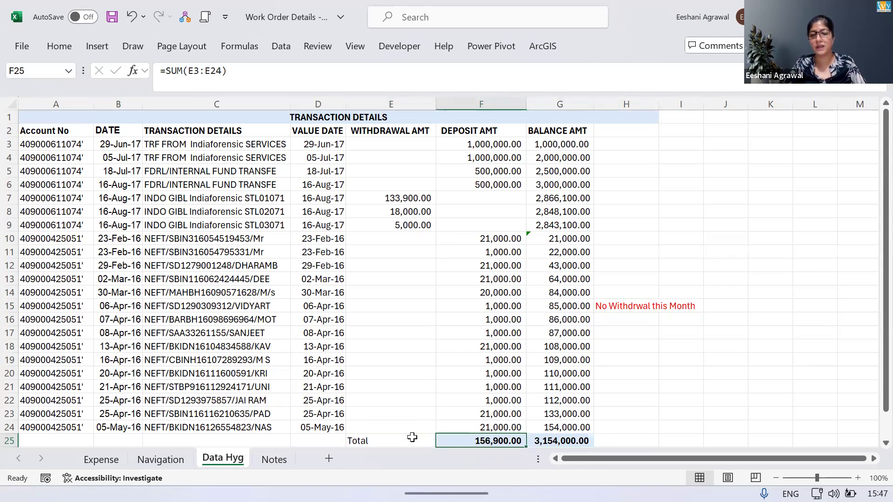
- Select the whole data region from within the table to check whether it takes in the title, side note and totals
{"action": "key", "text": "Up"}
{"action": "key", "text": "Up"}
{"action": "key", "text": "Up"}
{"action": "key", "text": "Up"}
{"action": "key", "text": "Up"}
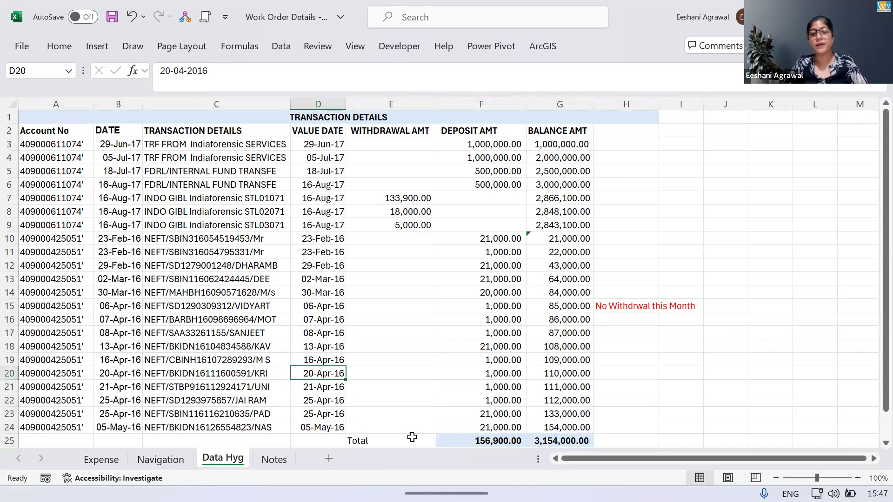
{"action": "key", "text": "ctrl+a"}
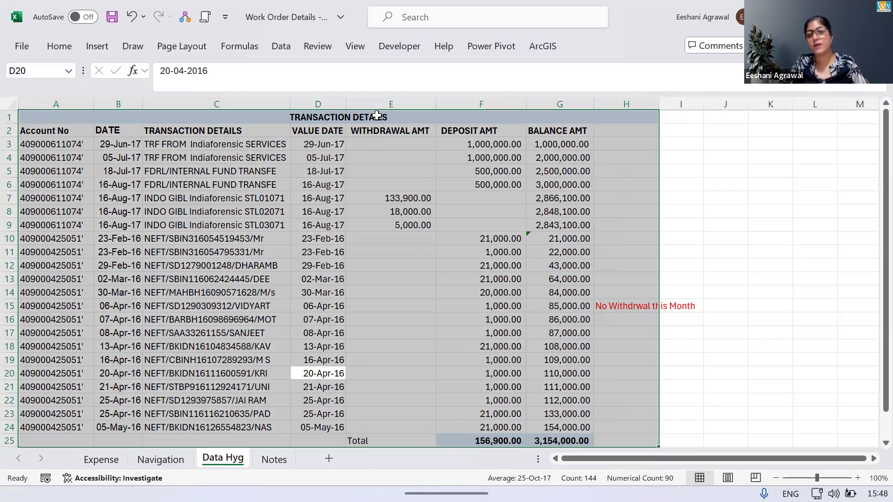
{"action": "left_click", "coordinate": [368, 249]}
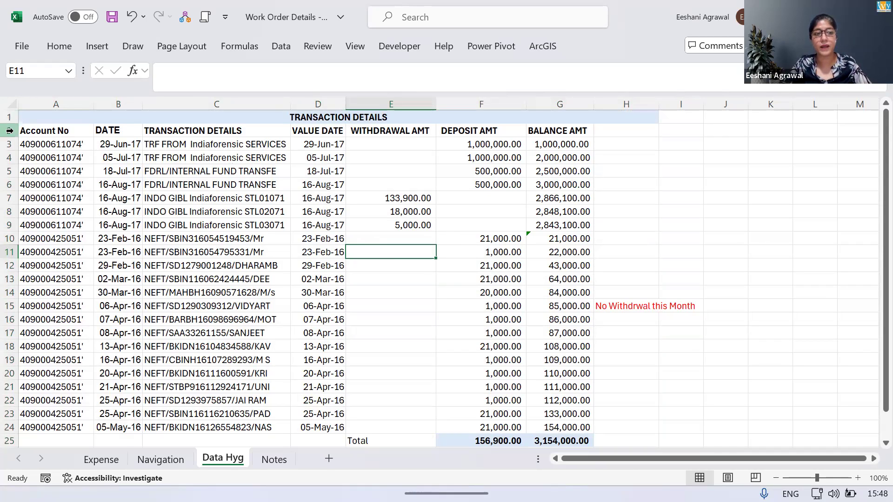
- Insert a blank row between the TRANSACTION DETAILS title and the column headings
{"action": "left_click", "coordinate": [9, 132]}
{"action": "right_click", "coordinate": [10, 134]}
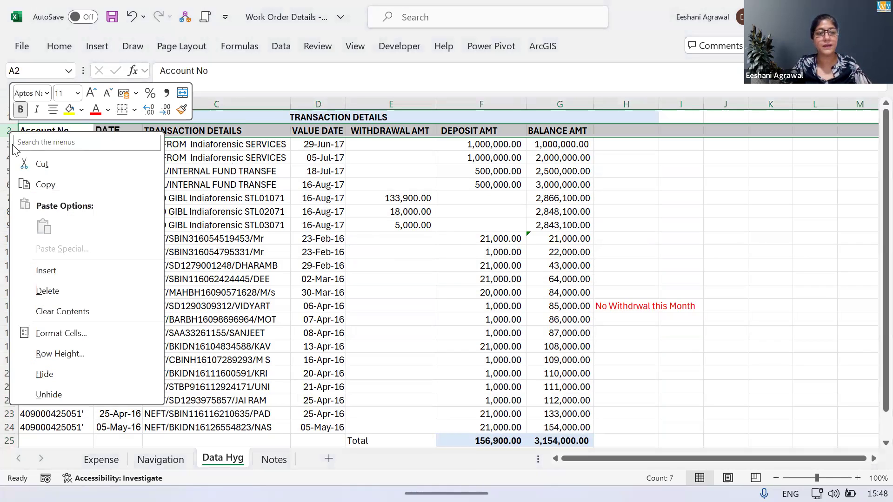
{"action": "left_click", "coordinate": [45, 269]}
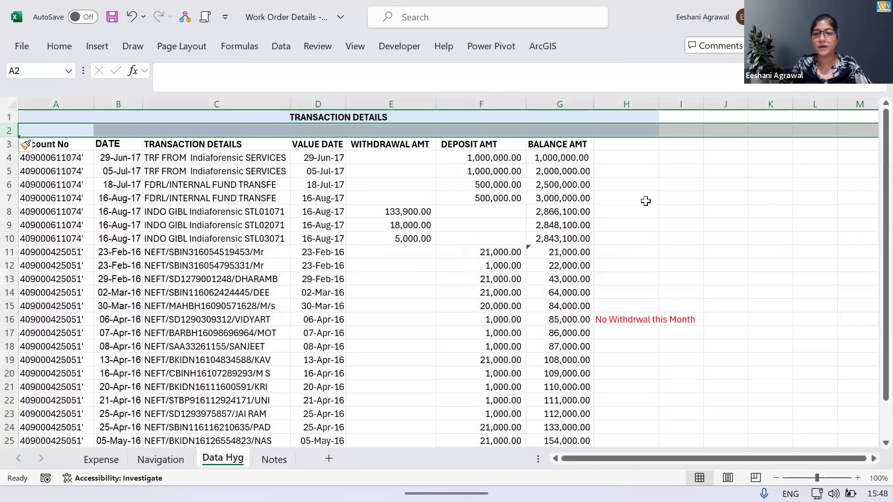
- Insert a blank column between the BALANCE AMT column and the red side note
{"action": "left_click", "coordinate": [627, 100]}
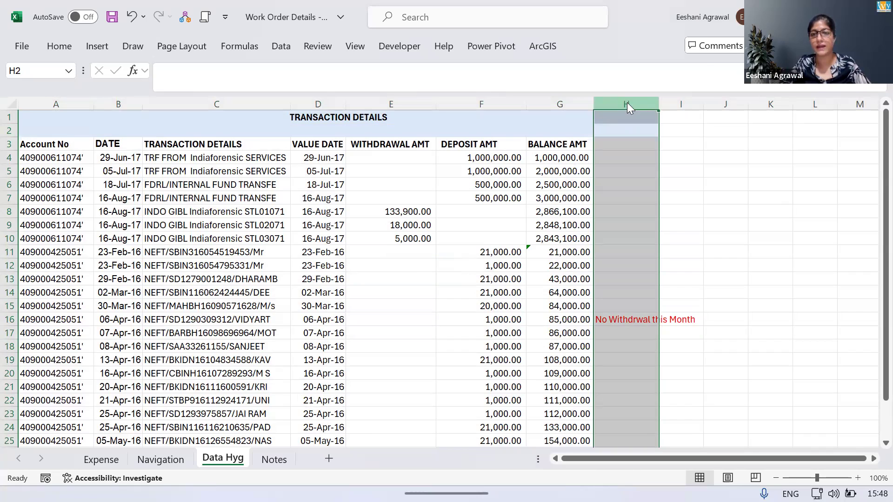
{"action": "right_click", "coordinate": [627, 102]}
{"action": "left_click", "coordinate": [648, 241]}
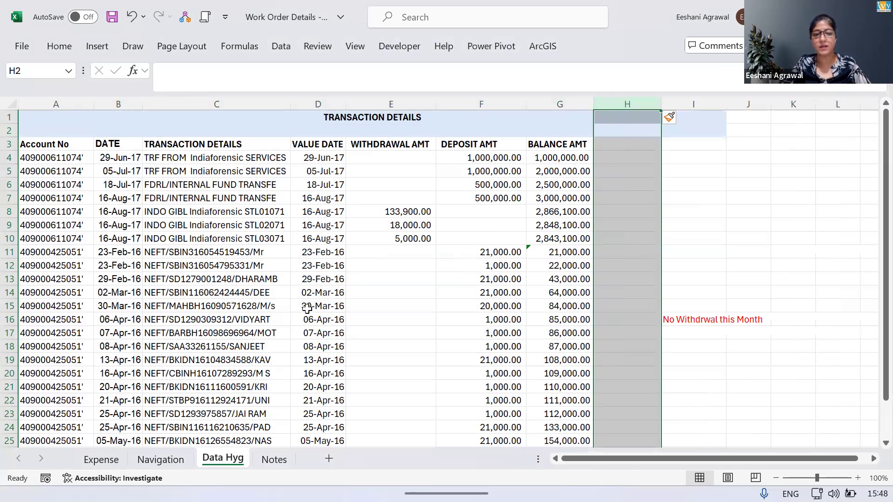
- Insert a blank row between the last transaction record and the Total row
{"action": "left_click", "coordinate": [179, 347]}
{"action": "key", "text": "ctrl+Down"}
{"action": "key", "text": "Down"}
{"action": "key", "text": "Down"}
{"action": "key", "text": "Down"}
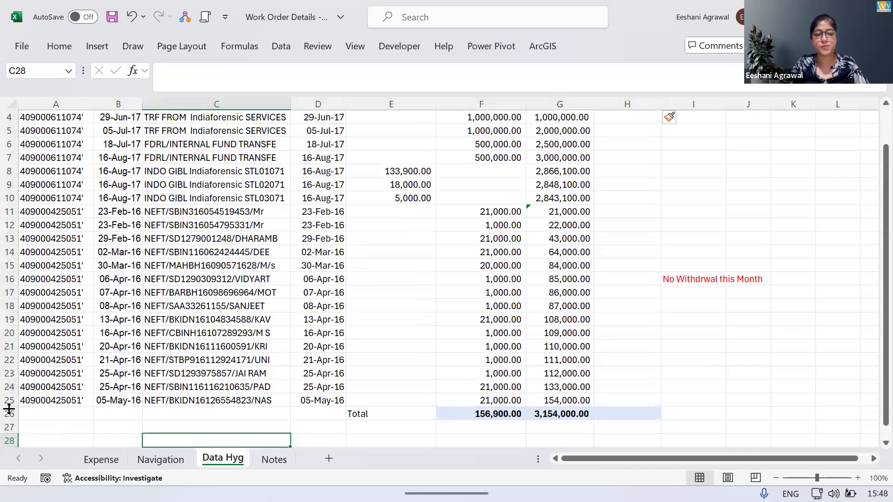
{"action": "left_click", "coordinate": [10, 414]}
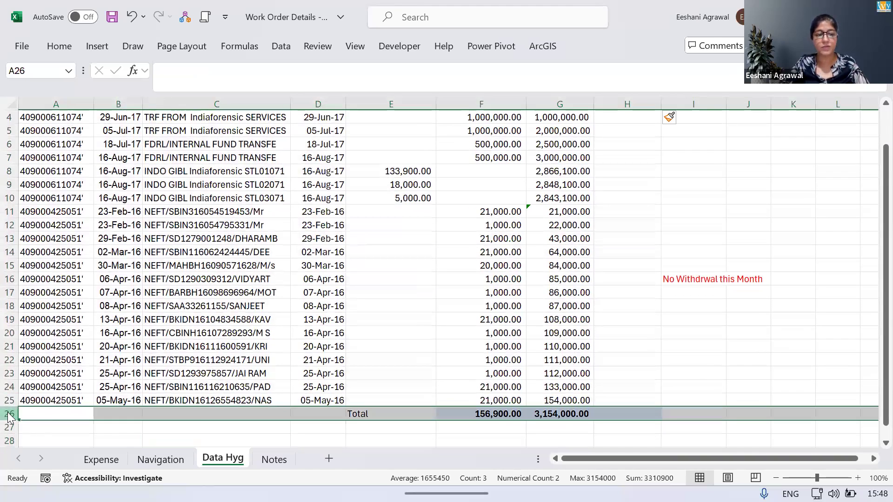
{"action": "right_click", "coordinate": [9, 413]}
{"action": "left_click", "coordinate": [40, 277]}
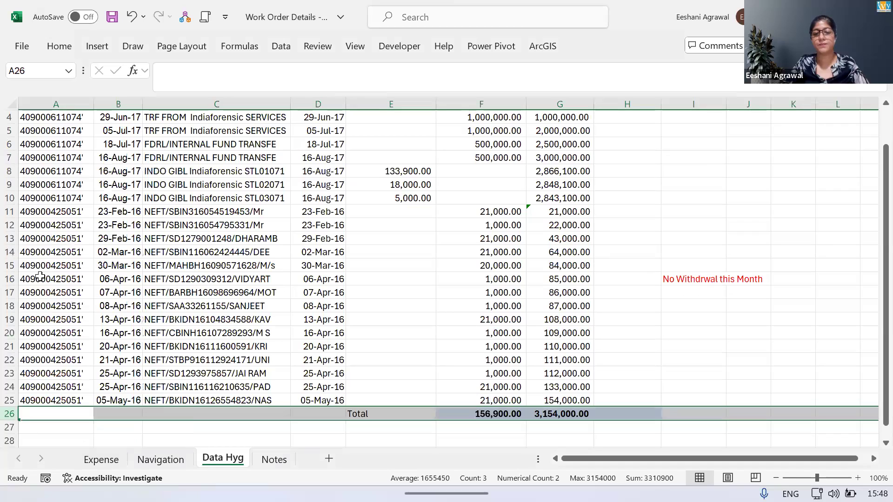
- Select the whole data region from the TRANSACTION DETAILS column heading to check that it excludes the title, side note and totals
{"action": "left_click", "coordinate": [146, 211]}
{"action": "key", "text": "ctrl+Up"}
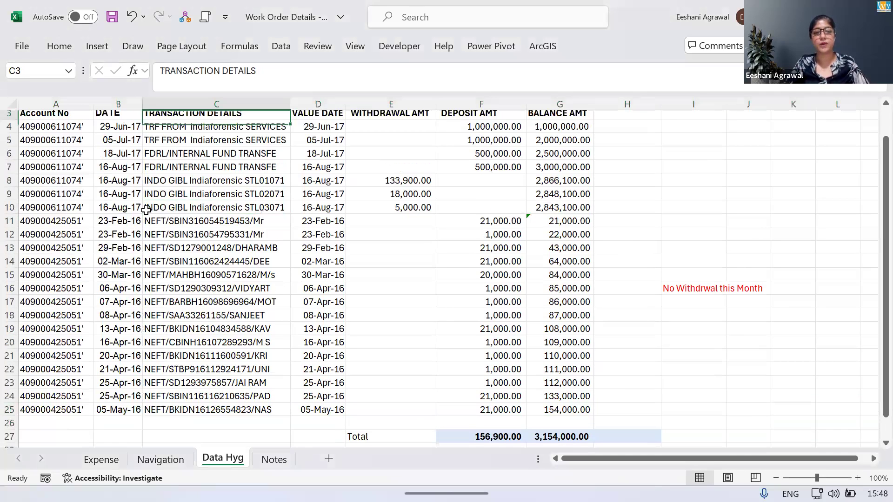
{"action": "key", "text": "ctrl+a"}
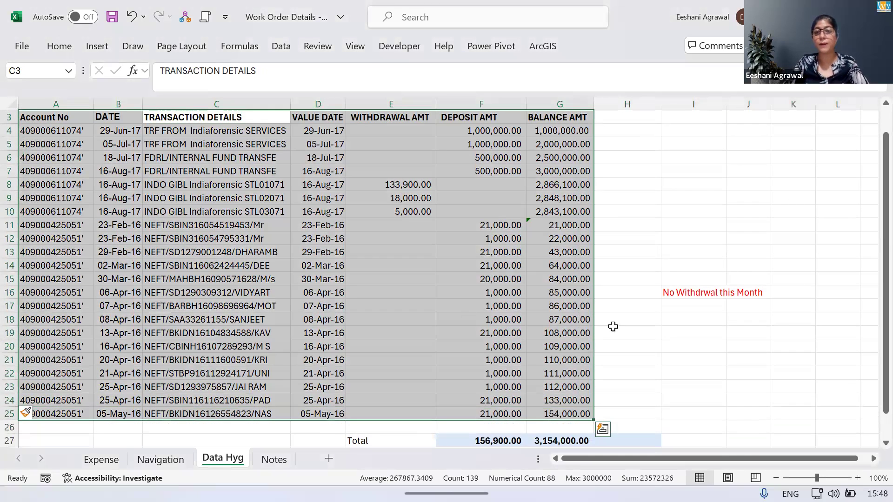
{"action": "left_click_drag", "start_coordinate": [885, 216], "coordinate": [872, 169]}
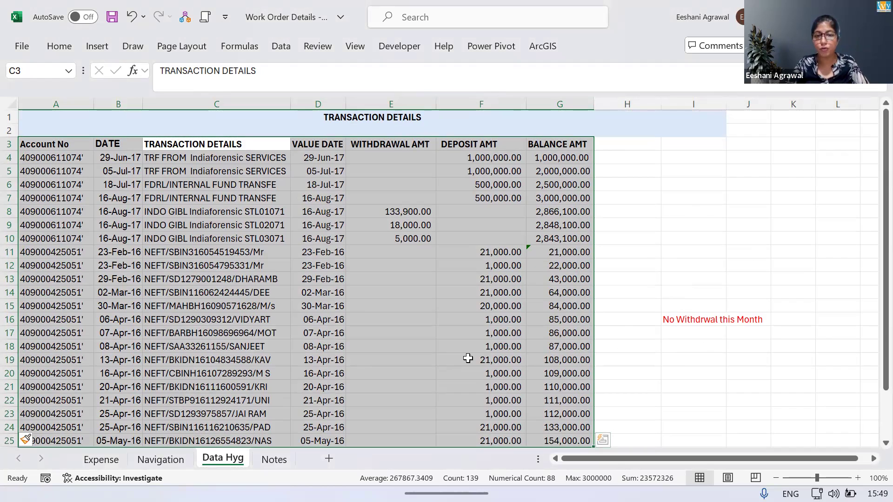
{"action": "left_click", "coordinate": [405, 263]}
{"action": "key", "text": "Down"}
{"action": "key", "text": "Down"}
{"action": "key", "text": "Down"}
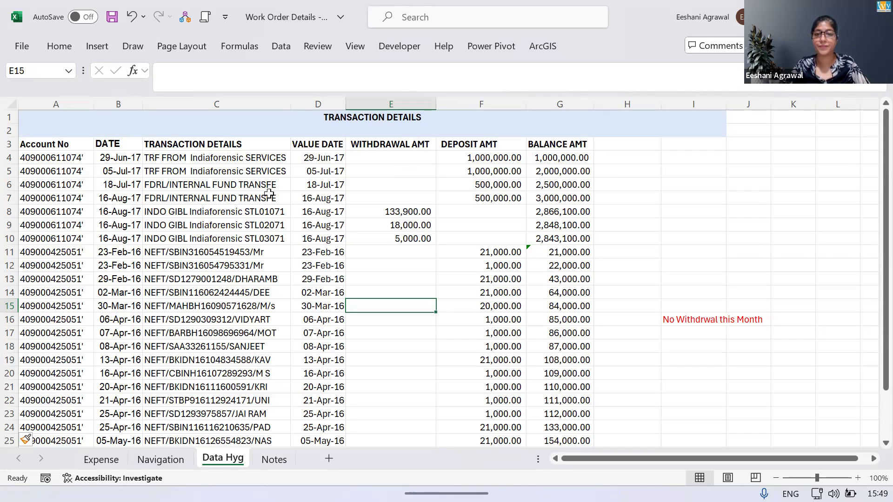
{"action": "left_click", "coordinate": [407, 128]}
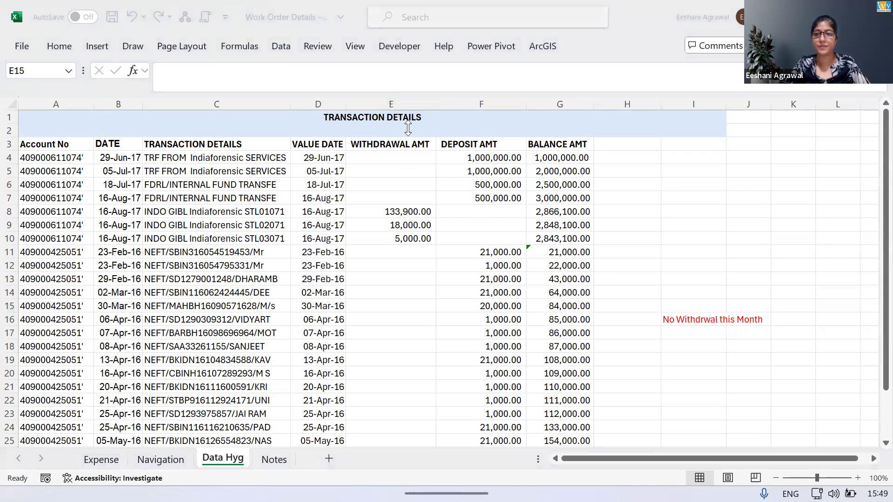